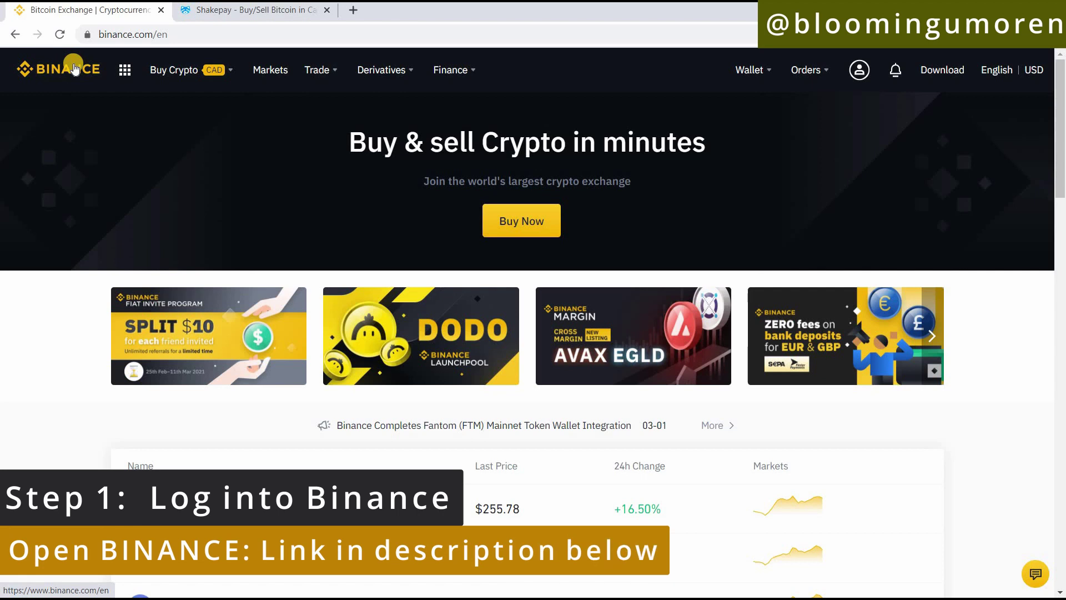
Step: Switch to Shakepay and open the instant Buy & sell form for converting Dollars to Bitcoin
left_click(200, 11)
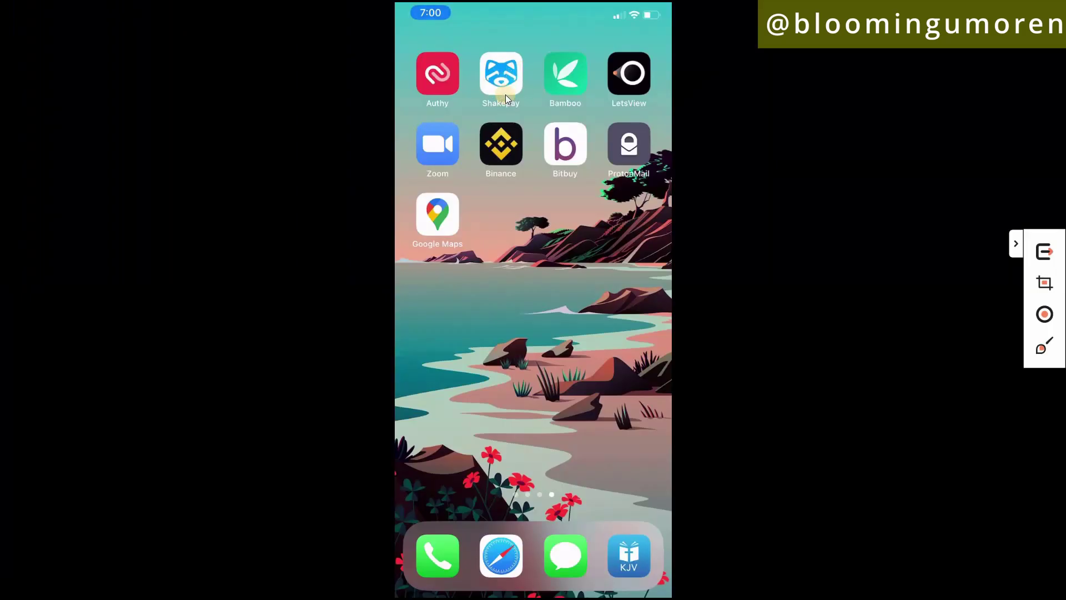
left_click(494, 68)
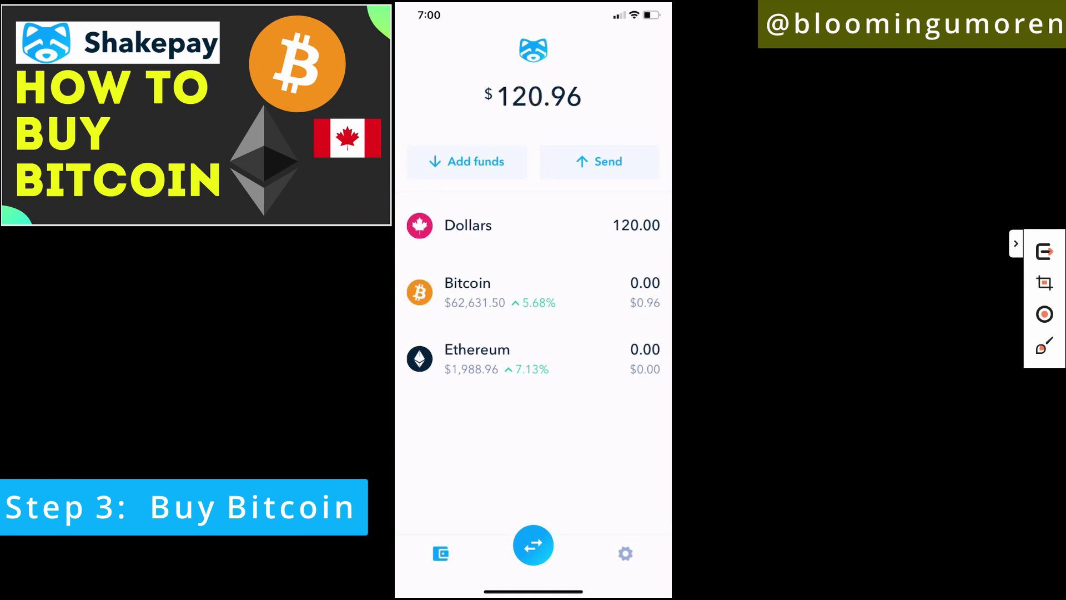
left_click(544, 538)
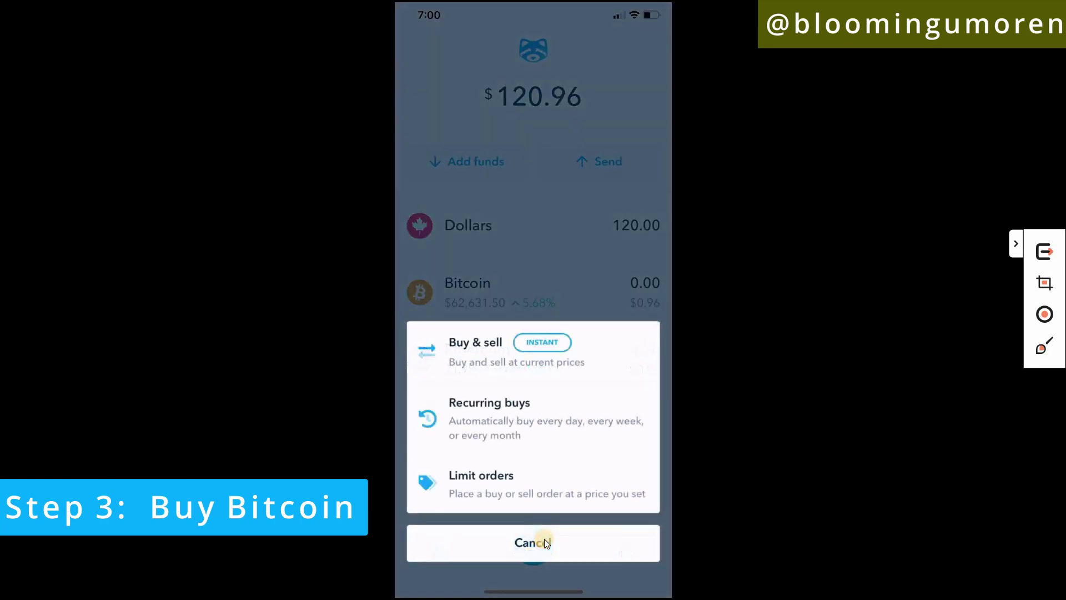
left_click(515, 356)
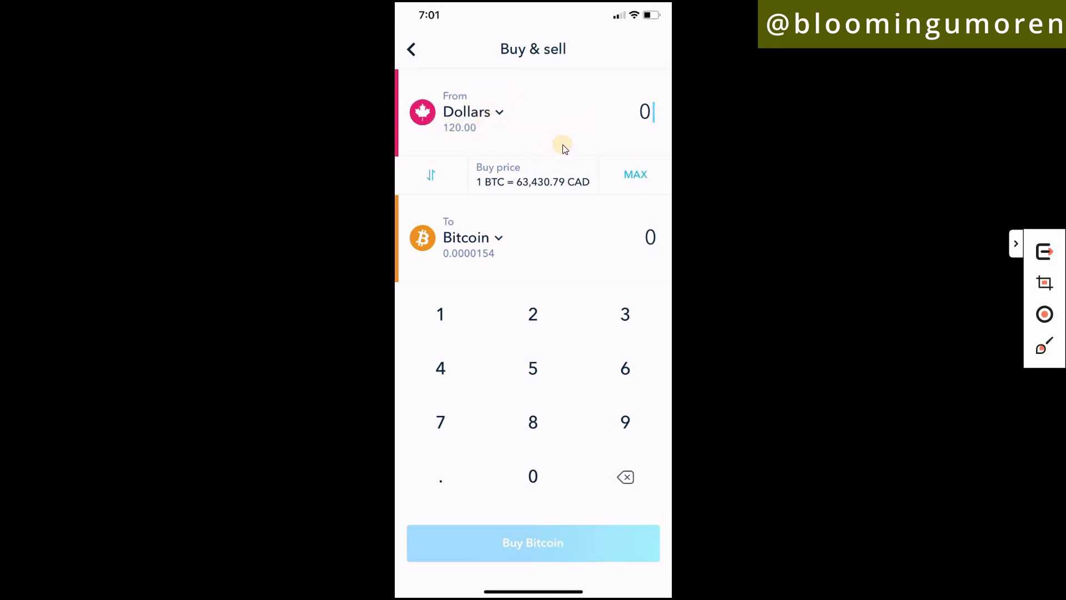
Step: Buy Bitcoin with the maximum dollar balance of 120 CAD, confirm the transaction and close the receipt
left_click(625, 174)
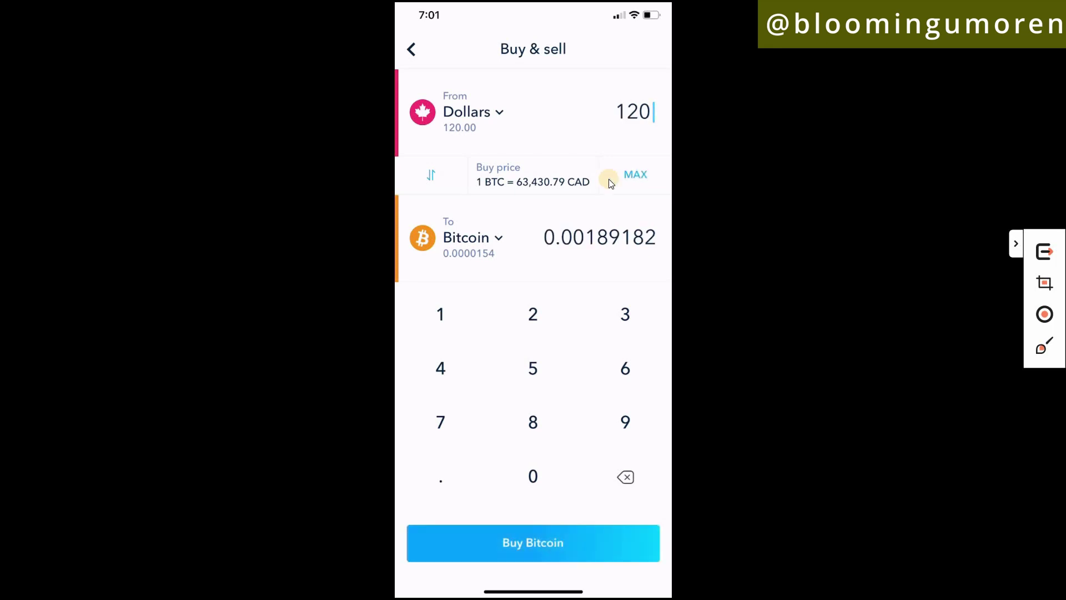
left_click(550, 546)
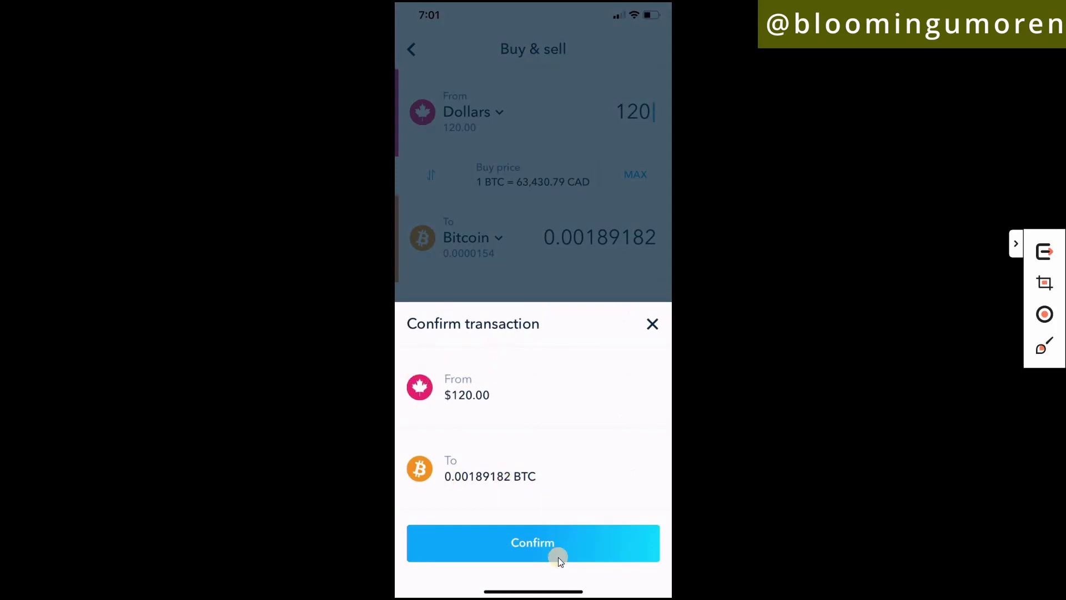
left_click(542, 541)
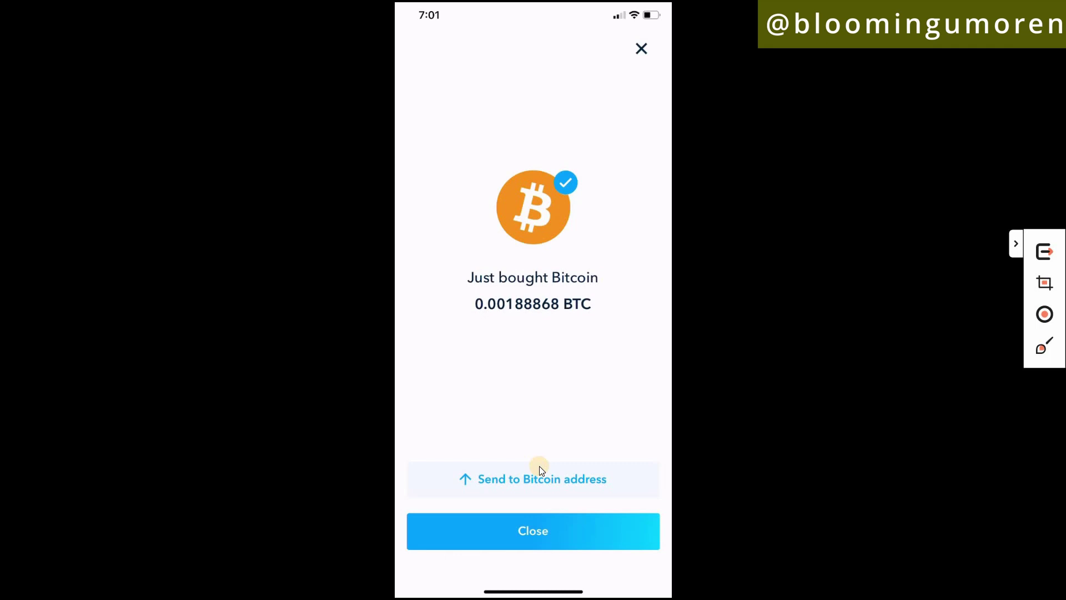
left_click(526, 527)
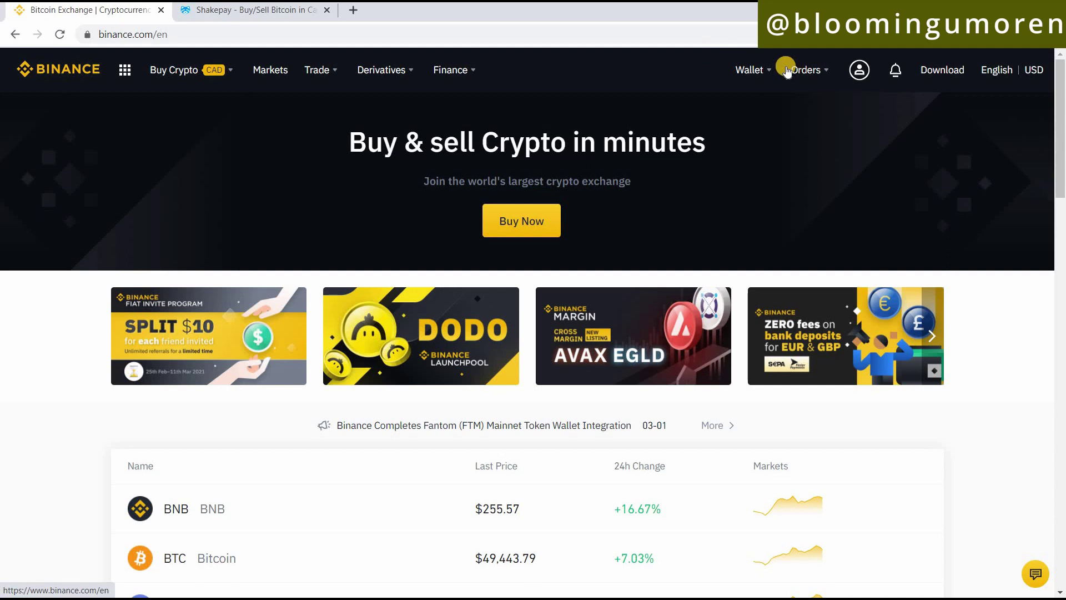
Step: In Binance, open the crypto deposit page of the Fiat and Spot wallet
mouse_move(769, 73)
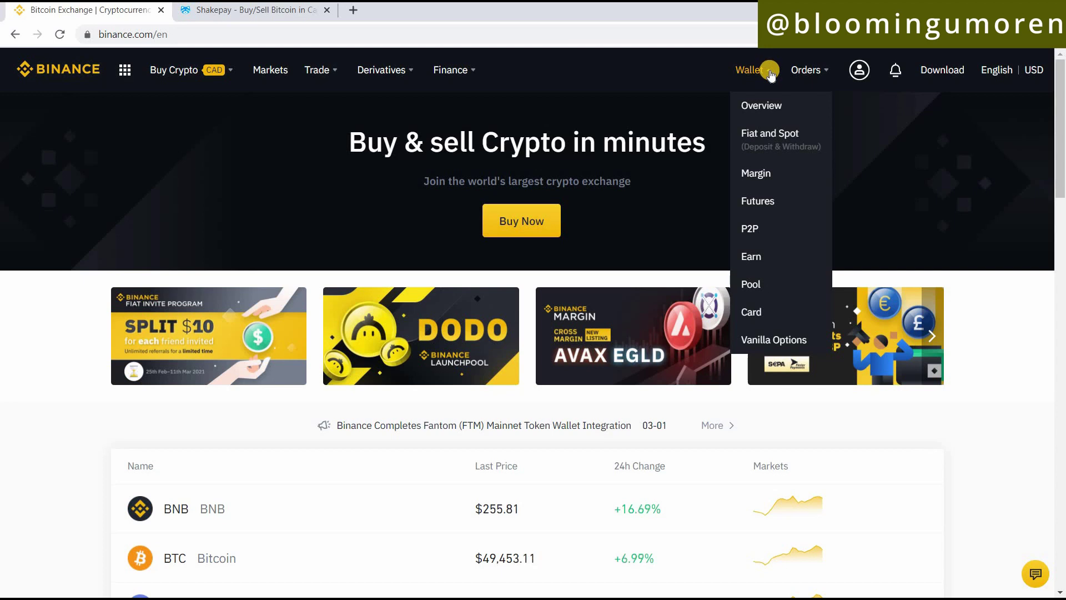
left_click(773, 138)
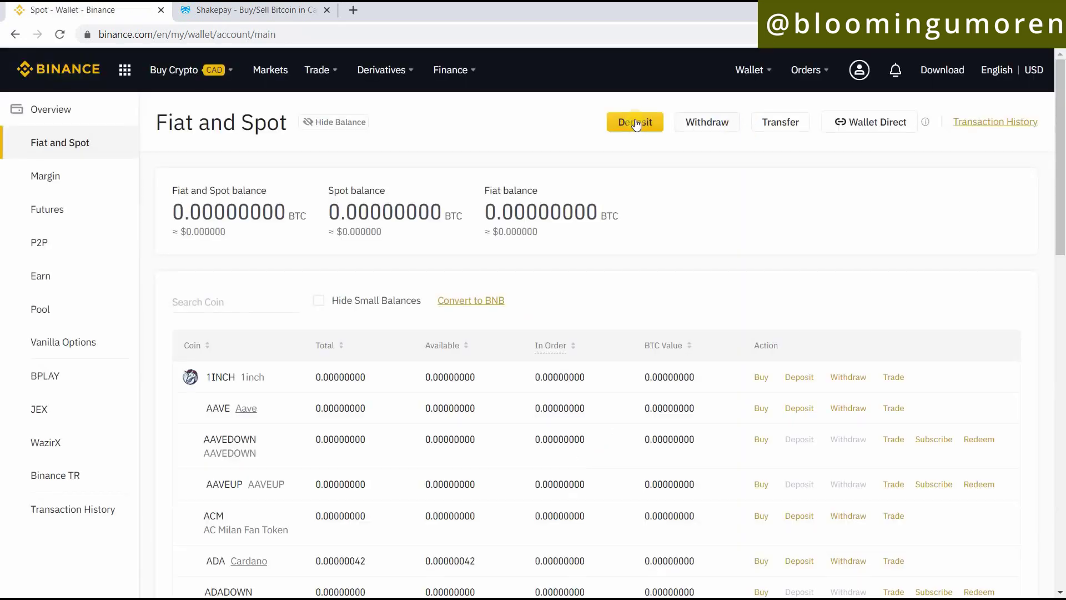
left_click(635, 123)
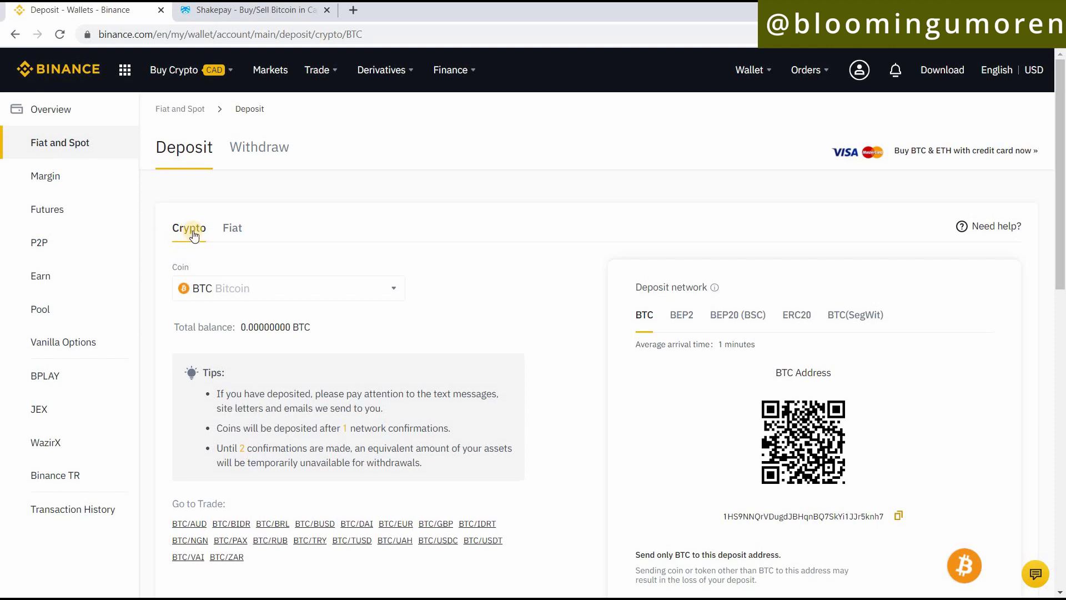
Step: Select BTC as the deposit network and copy the BTC deposit address
left_click(640, 317)
left_click(643, 319)
scroll(910, 499, "down", 1)
left_click(899, 447)
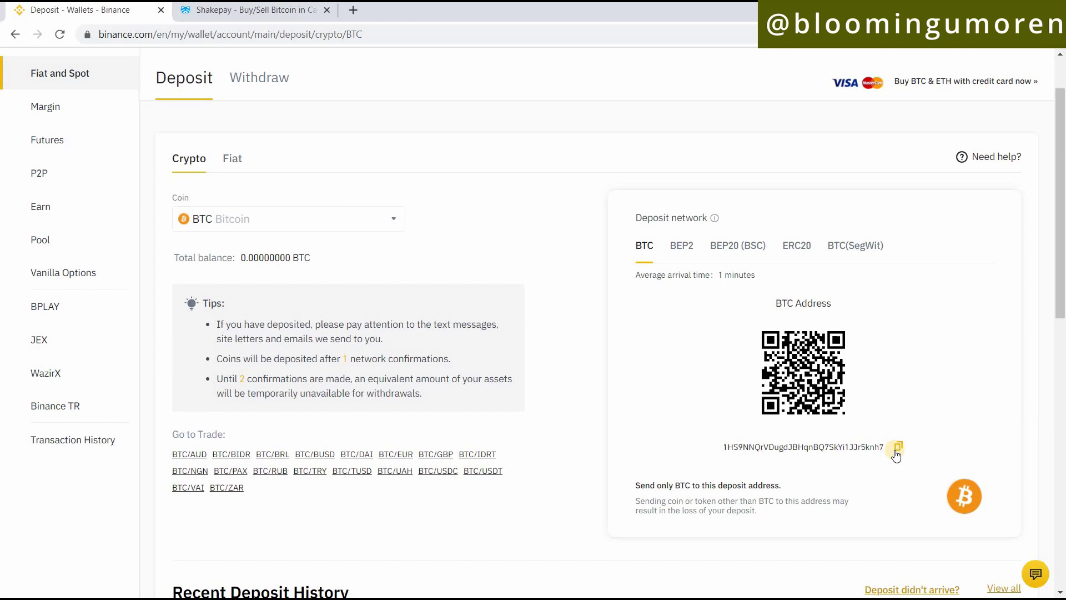
left_click(897, 450)
Step: Switch to Shakepay in LetsView and start a send, scanning the Binance BTC address QR code as the recipient
key("alt+Tab")
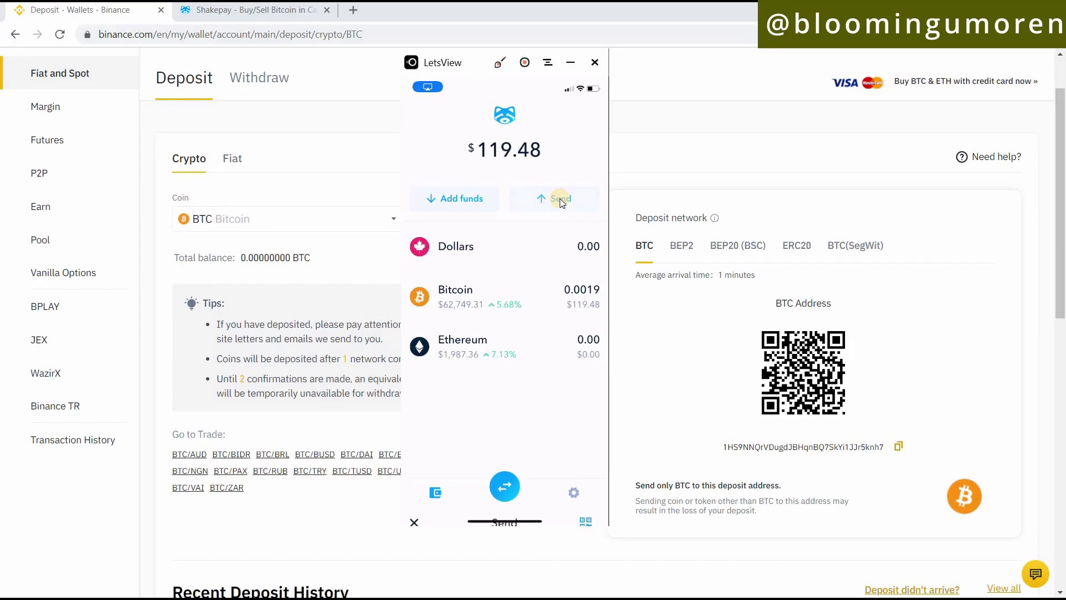
left_click(558, 196)
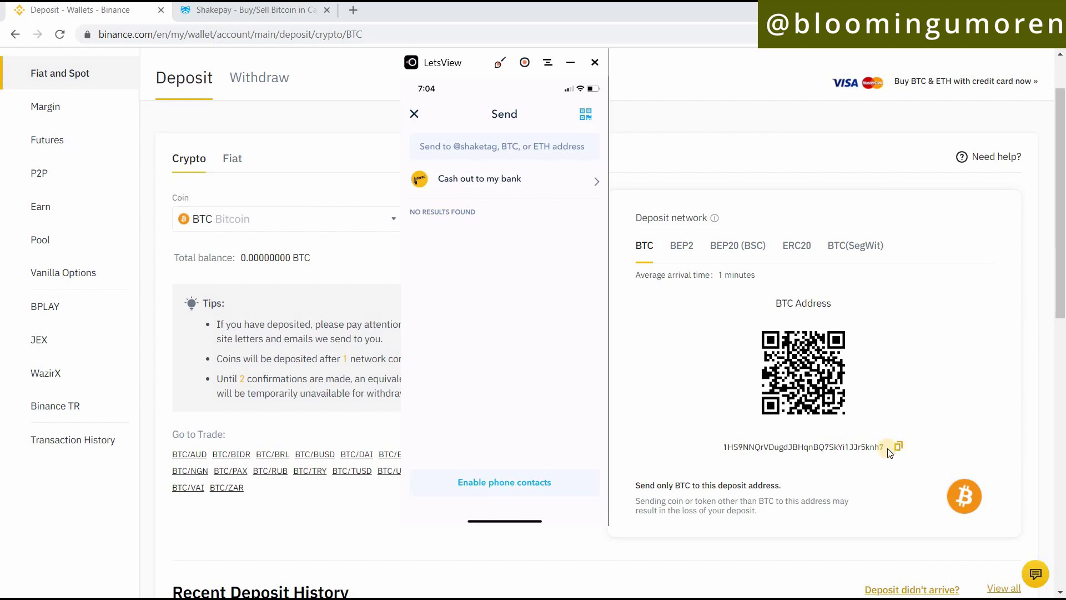
left_click(583, 110)
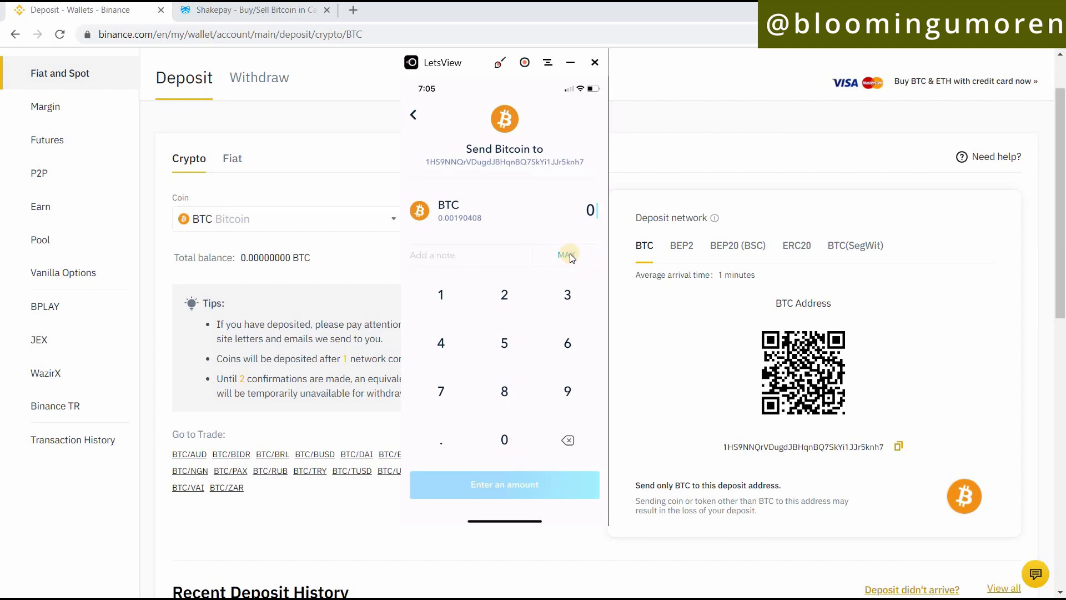
Step: Send the maximum Bitcoin amount, 0.00190408 BTC, to the Binance deposit address and confirm the transaction
left_click(569, 253)
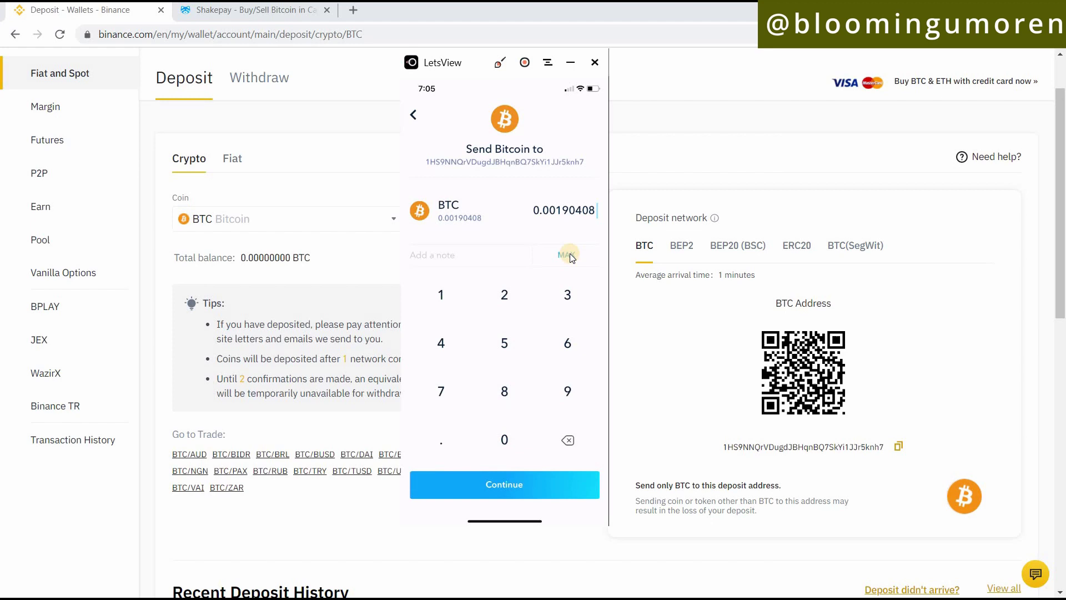
left_click(515, 485)
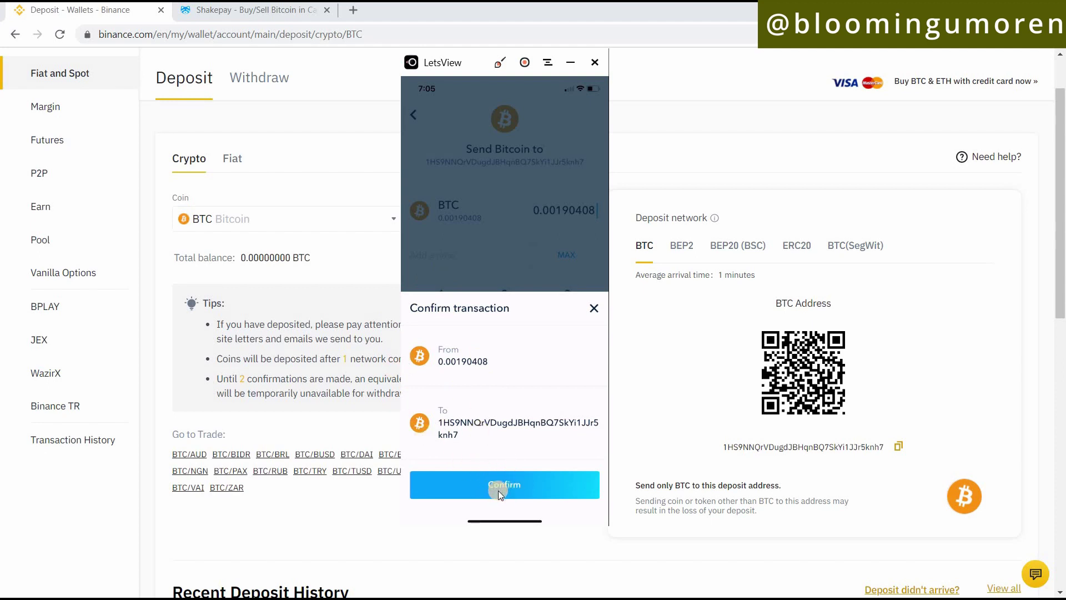
left_click(497, 490)
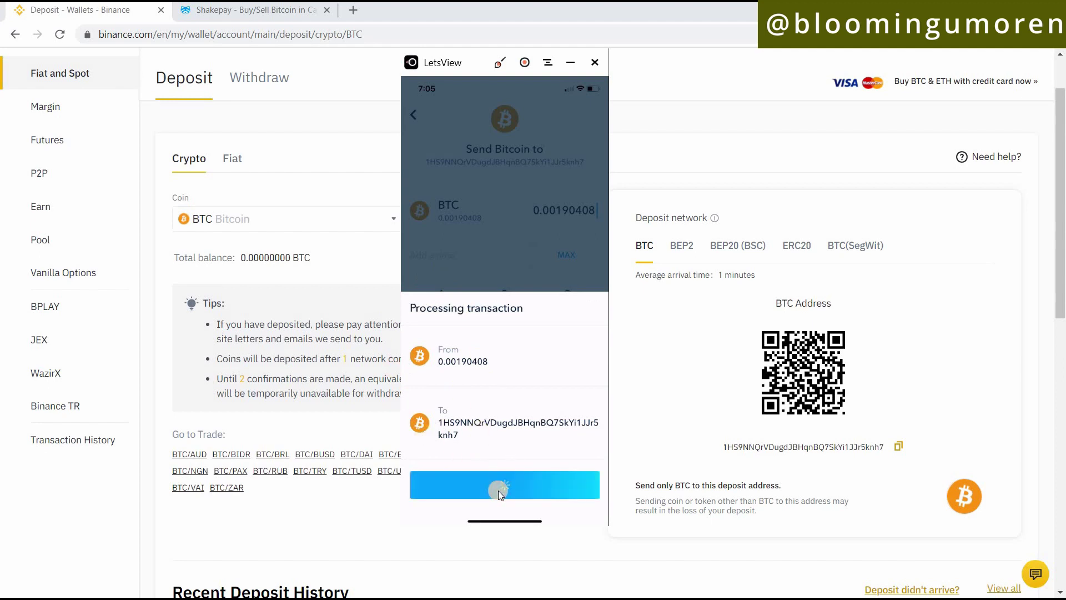
double_click(498, 490)
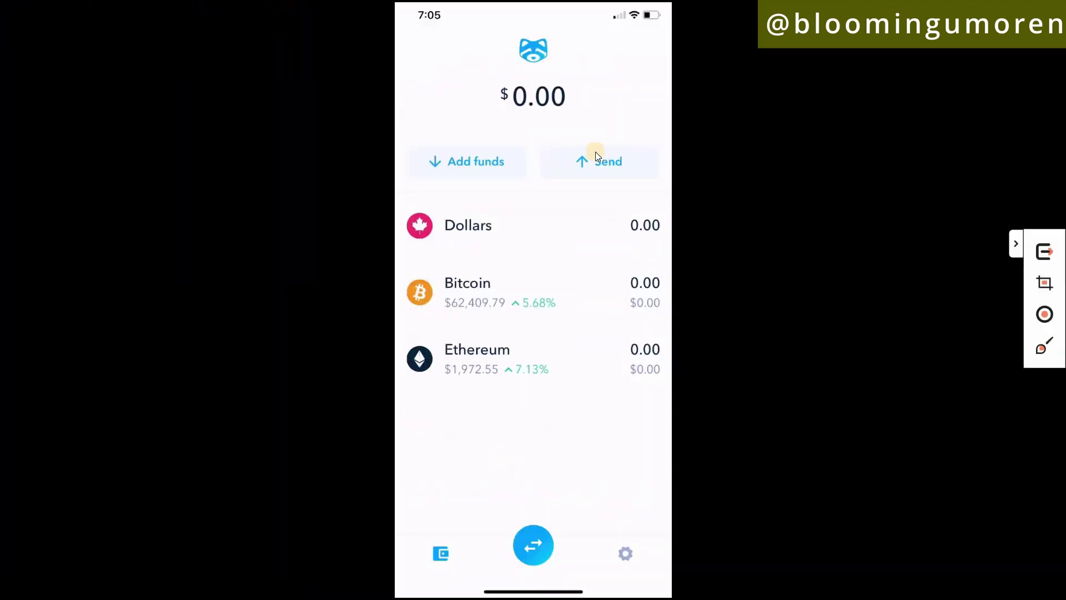
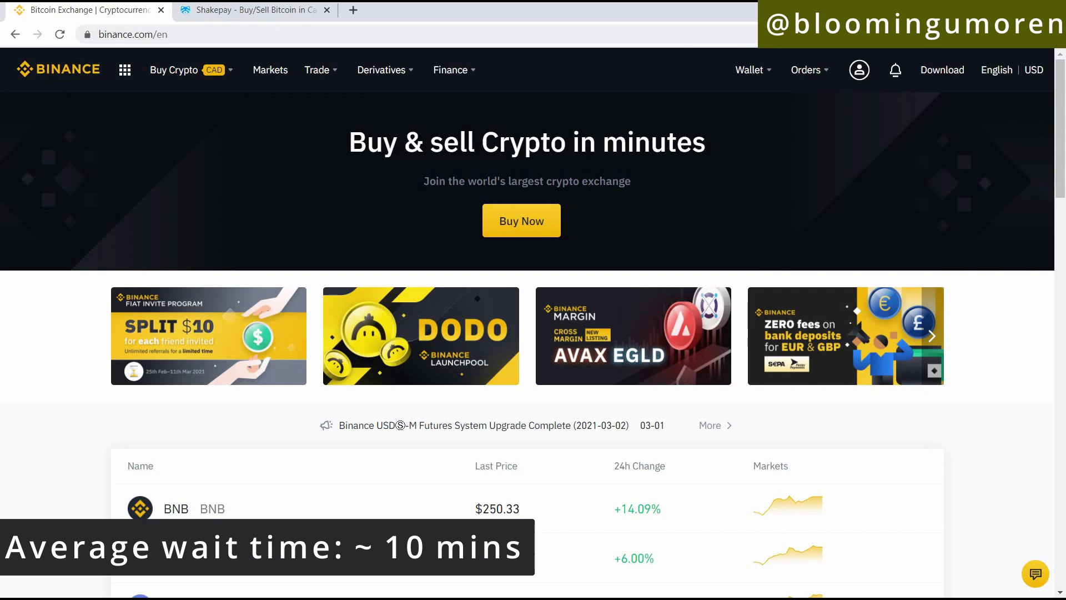
Step: Read and acknowledge the deposit notification in Binance, and check the Bitcoin balance in the Fiat and Spot wallet
left_click(890, 77)
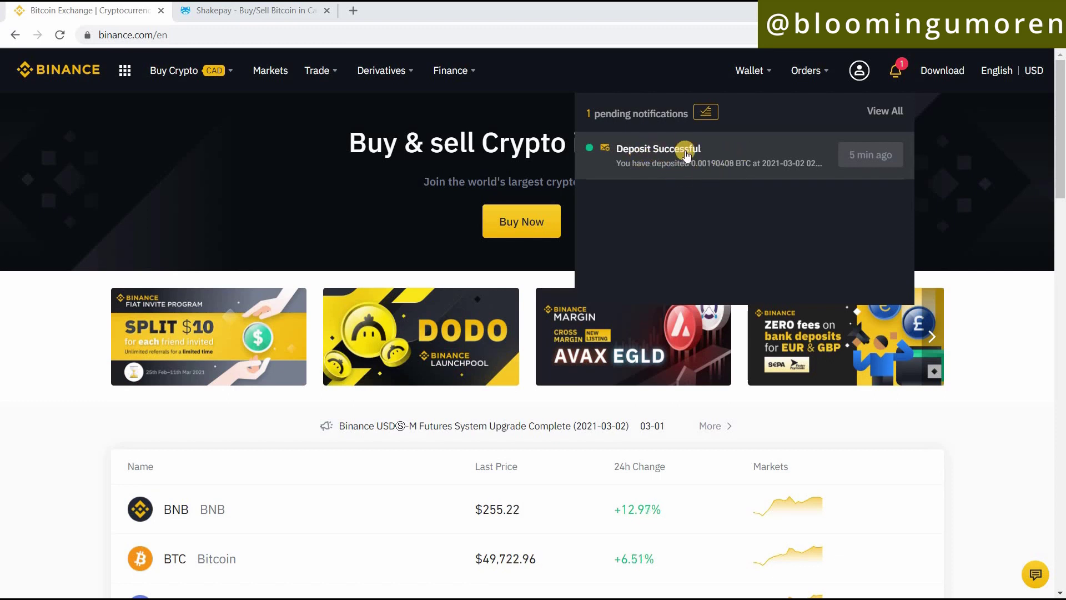
left_click(704, 161)
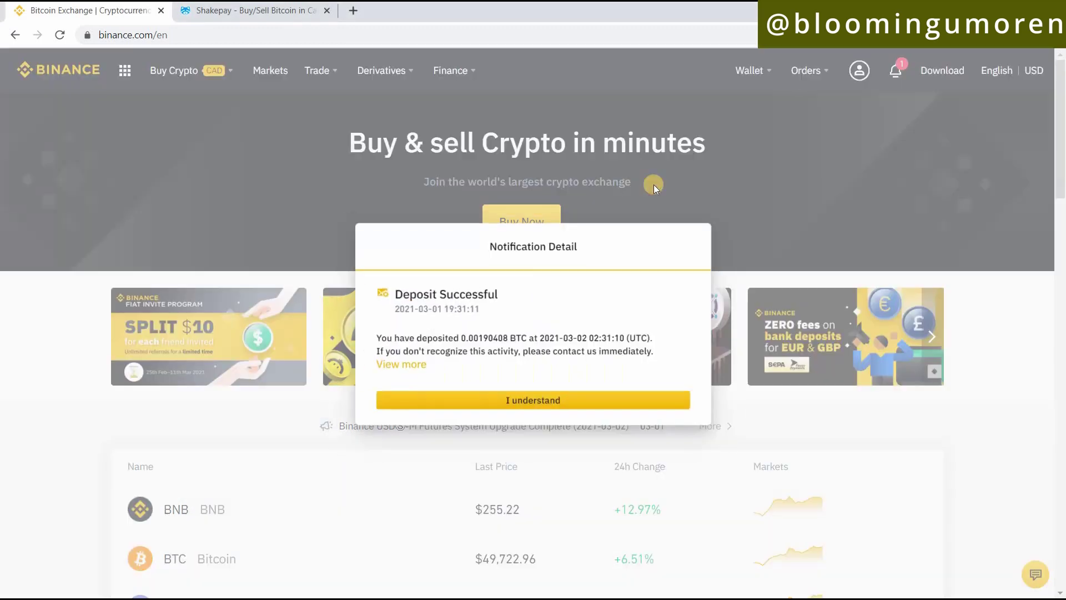
left_click(563, 403)
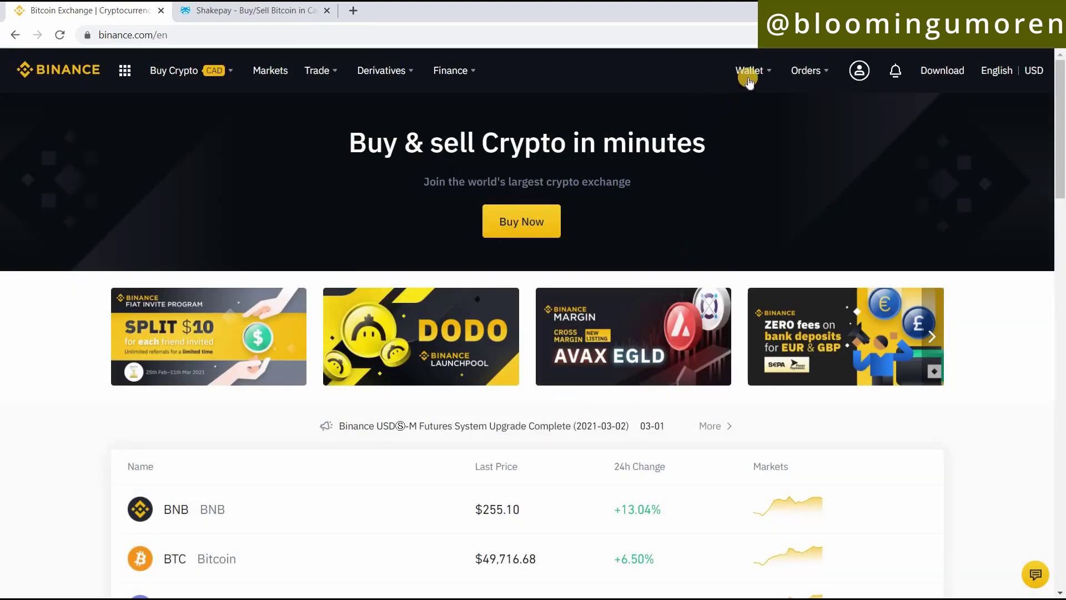
mouse_move(751, 71)
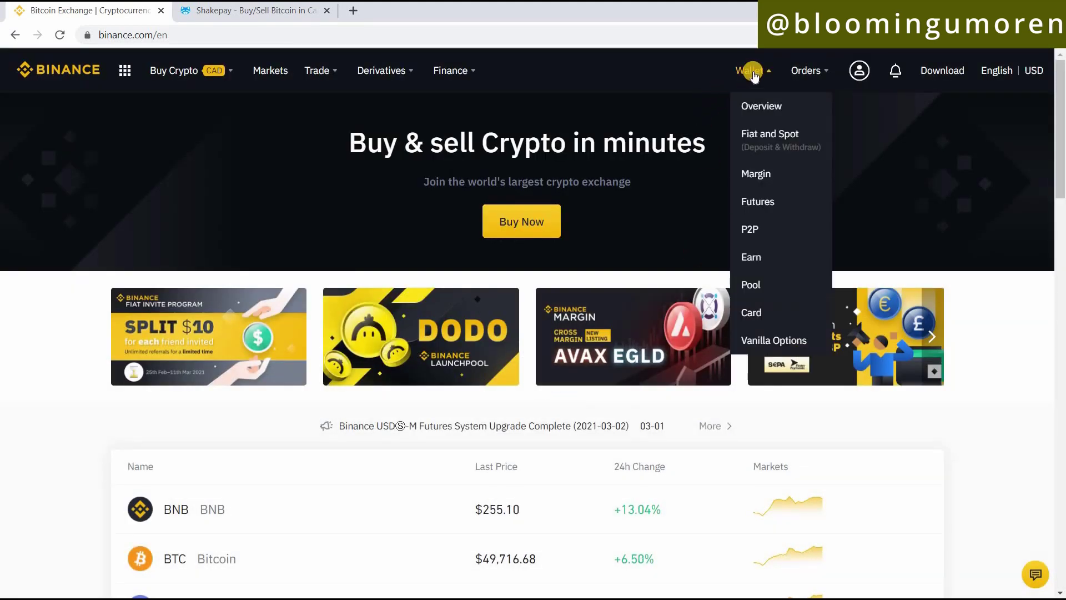
left_click(755, 137)
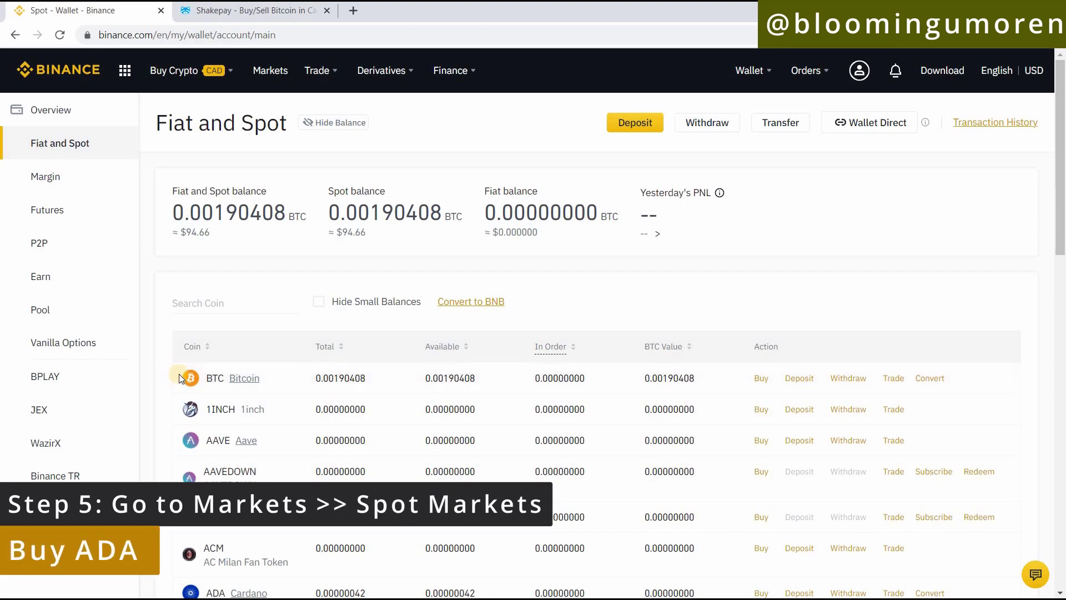
Step: Open the markets overview and list the BTC Markets pairs under Spot Markets
left_click(279, 72)
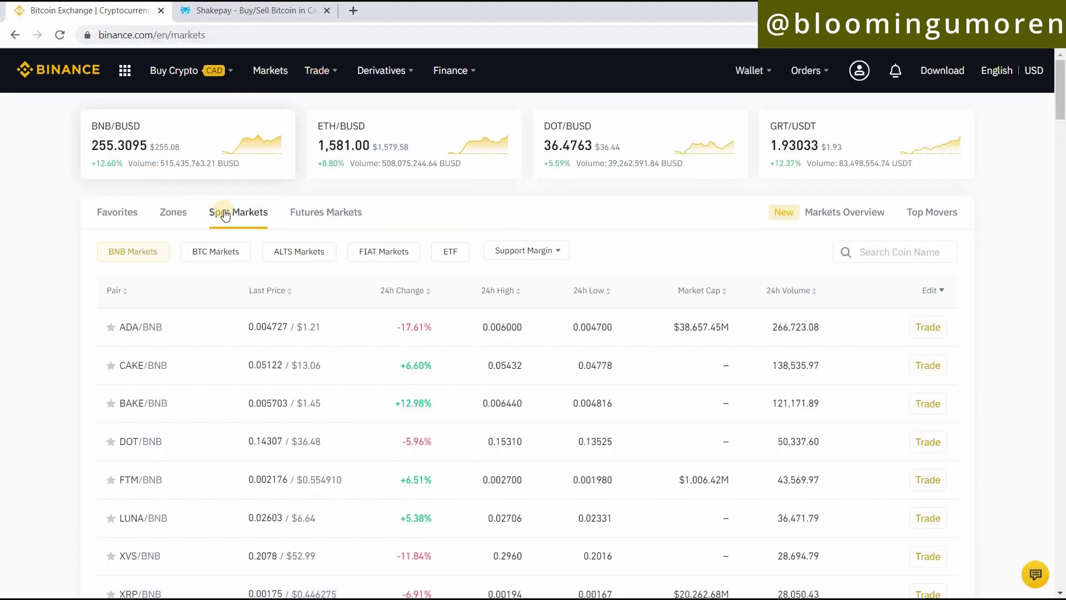
left_click(238, 212)
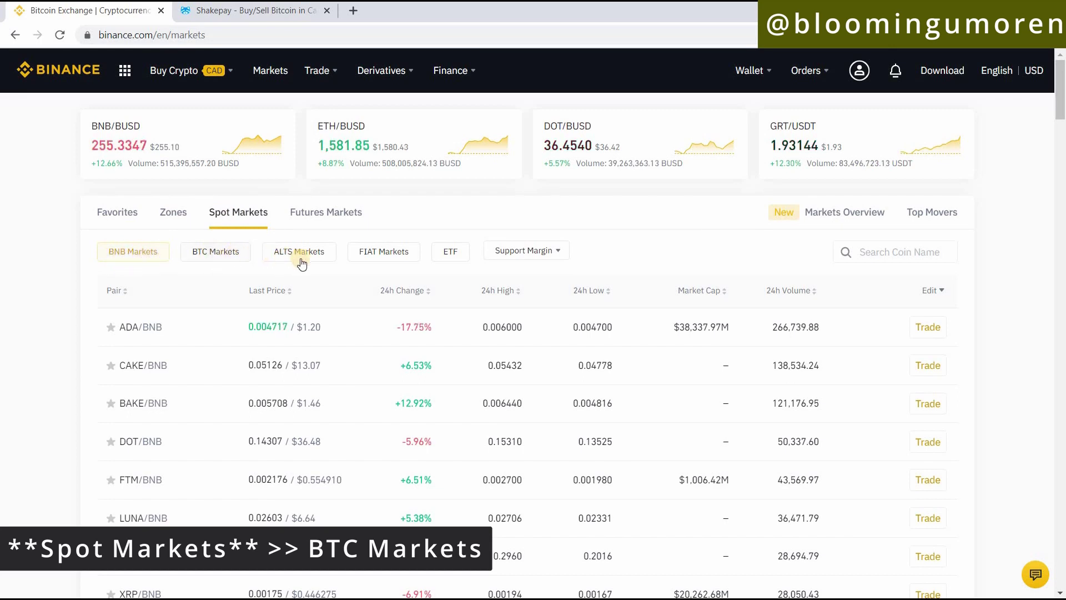
left_click(536, 260)
left_click(213, 265)
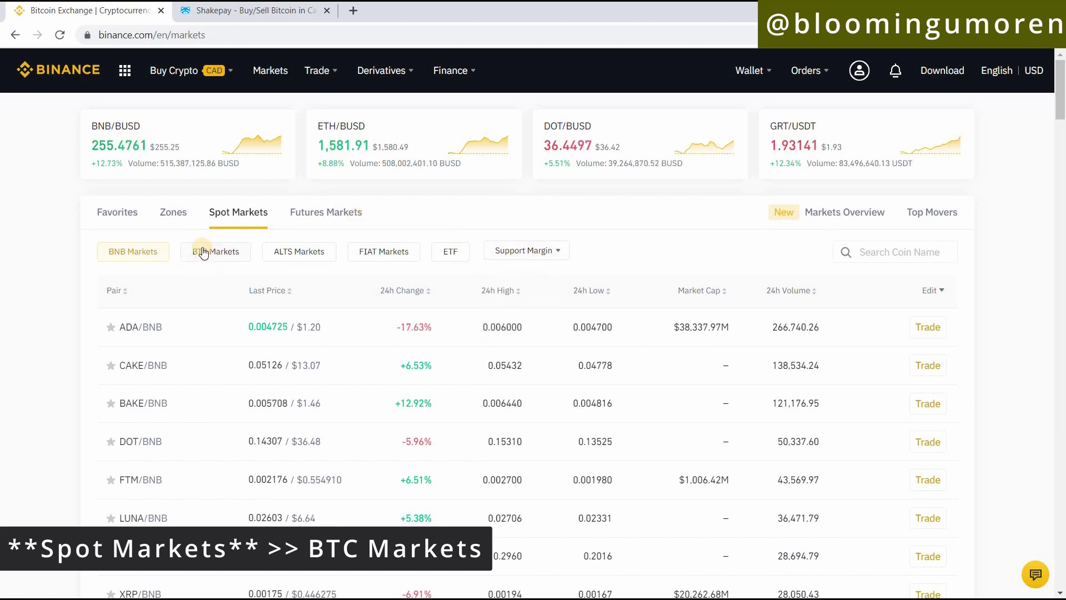
left_click(226, 254)
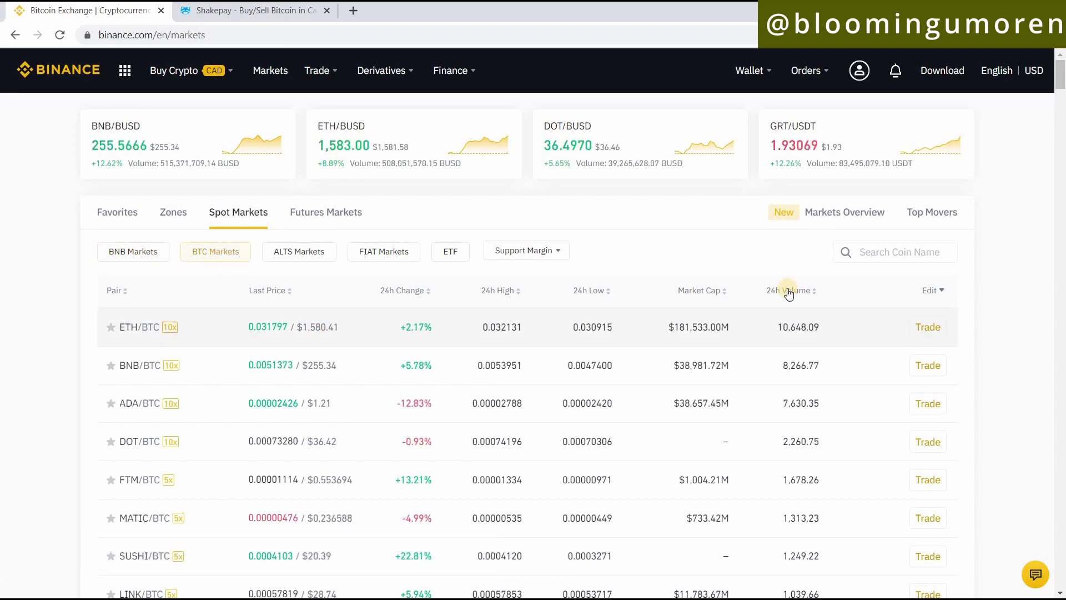
Step: Search the BTC markets for "ada" and open the trading page for the ADA/BTC pair
left_click(898, 256)
left_click(866, 253)
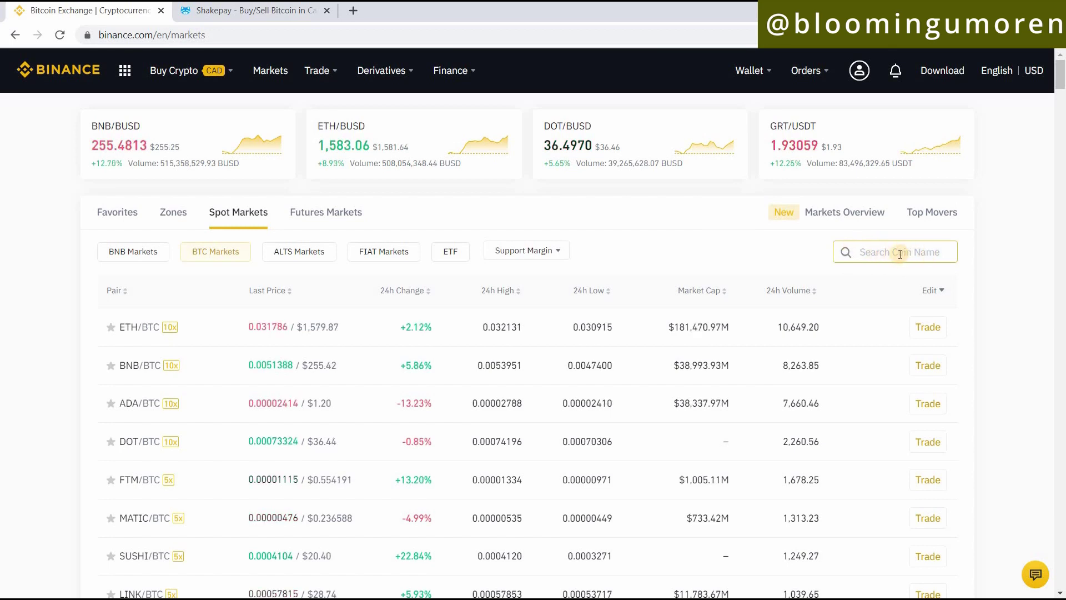
type("ada")
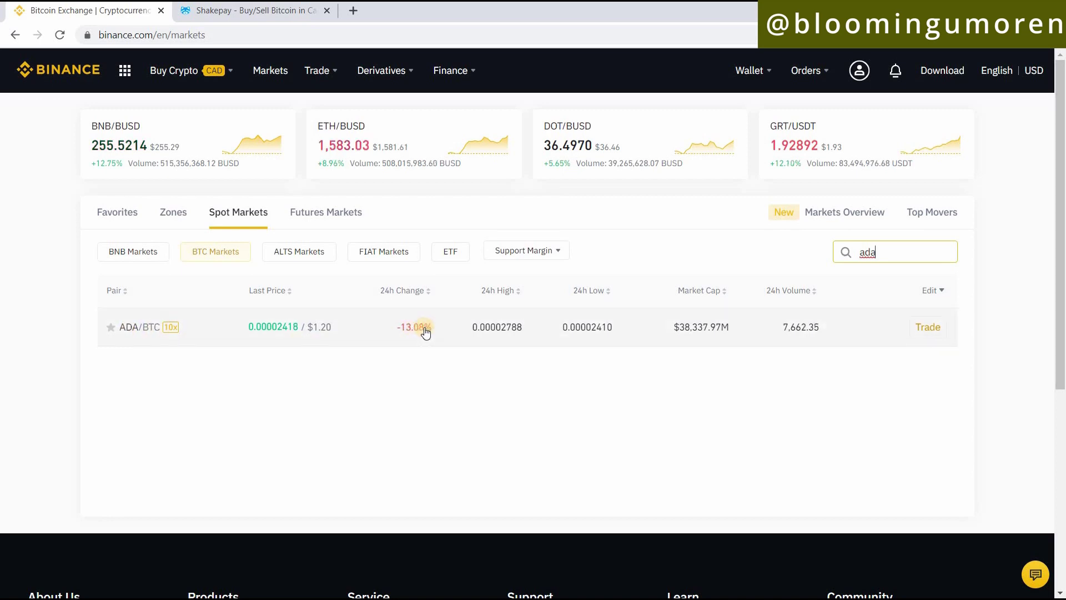
left_click(931, 328)
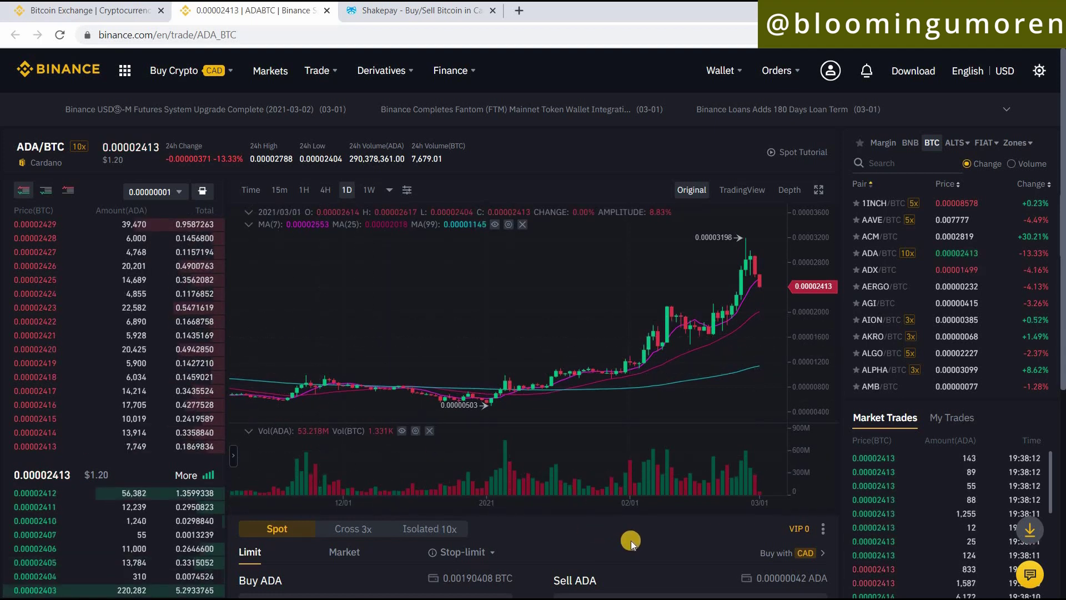
Step: Set the Buy ADA amount in the spot limit order form to 100% of the available Bitcoin, 78 ADA
scroll(631, 538, "down", 2)
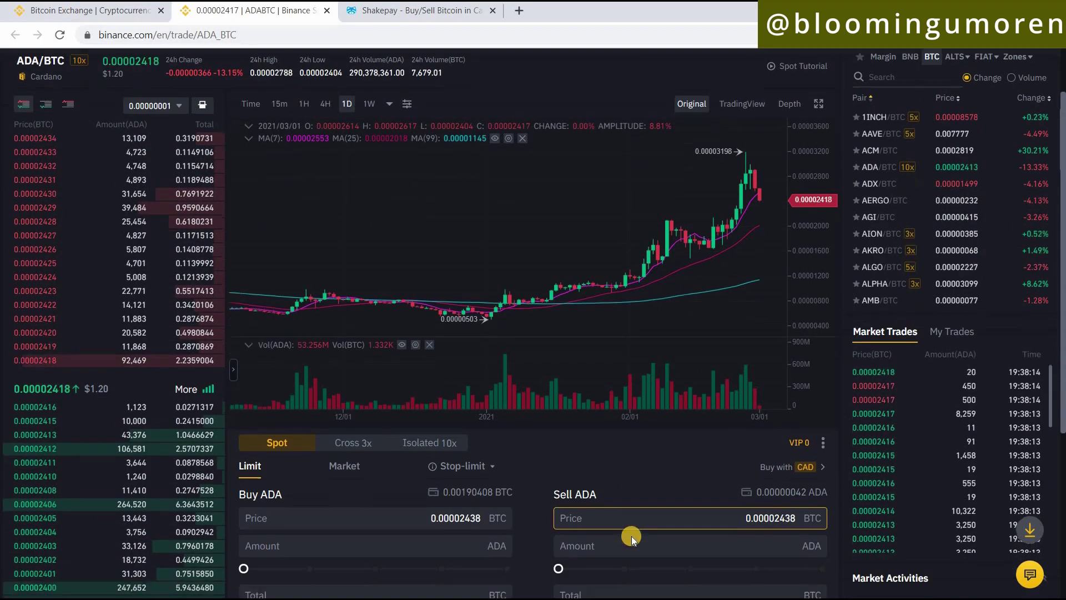
scroll(631, 535, "down", 3)
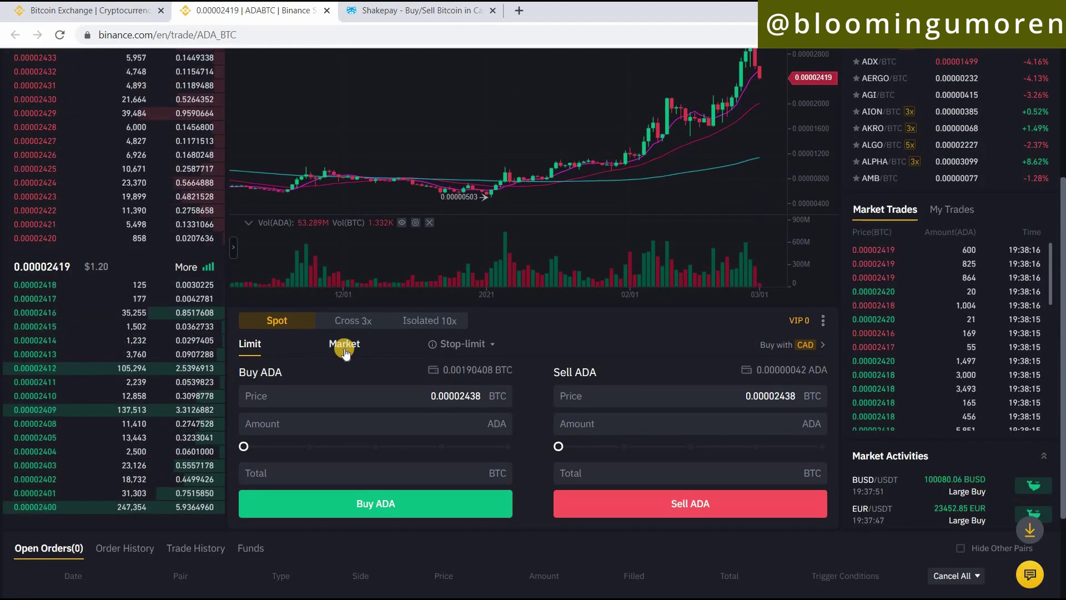
left_click(344, 345)
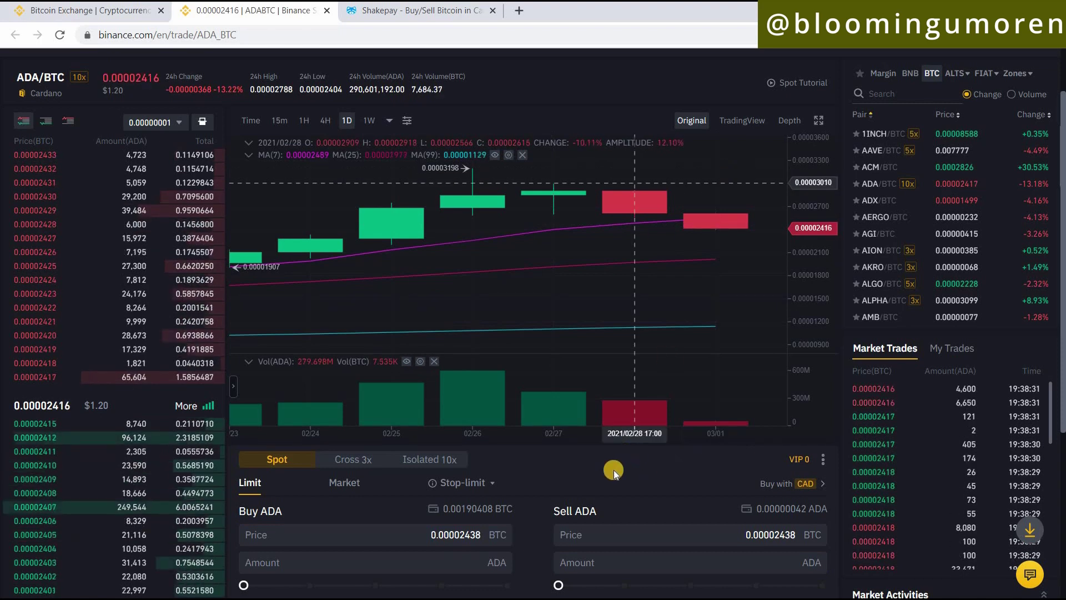
scroll(611, 466, "down", 4)
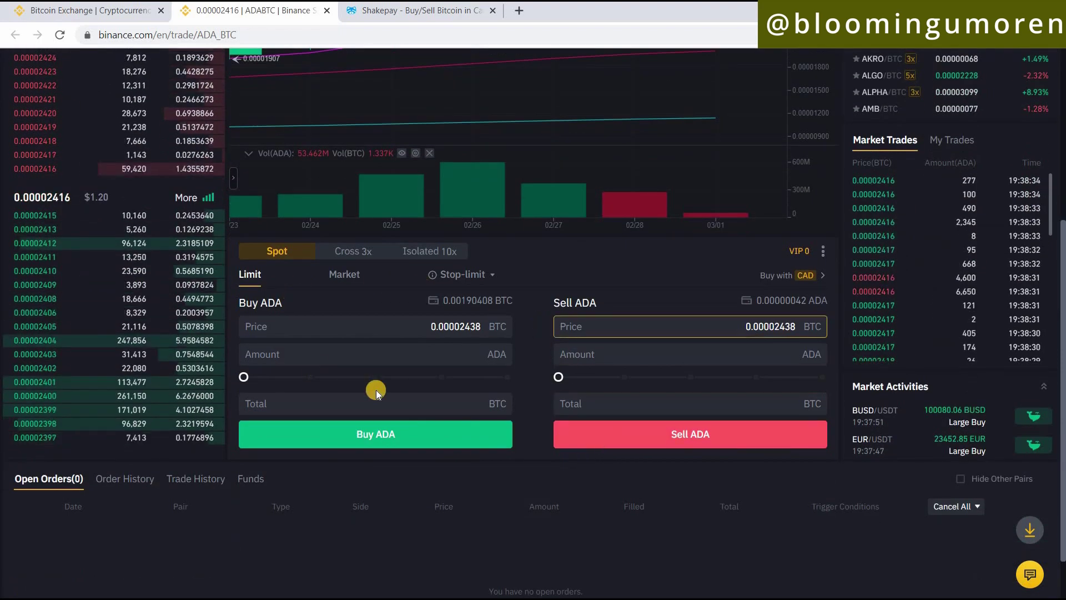
left_click(269, 332)
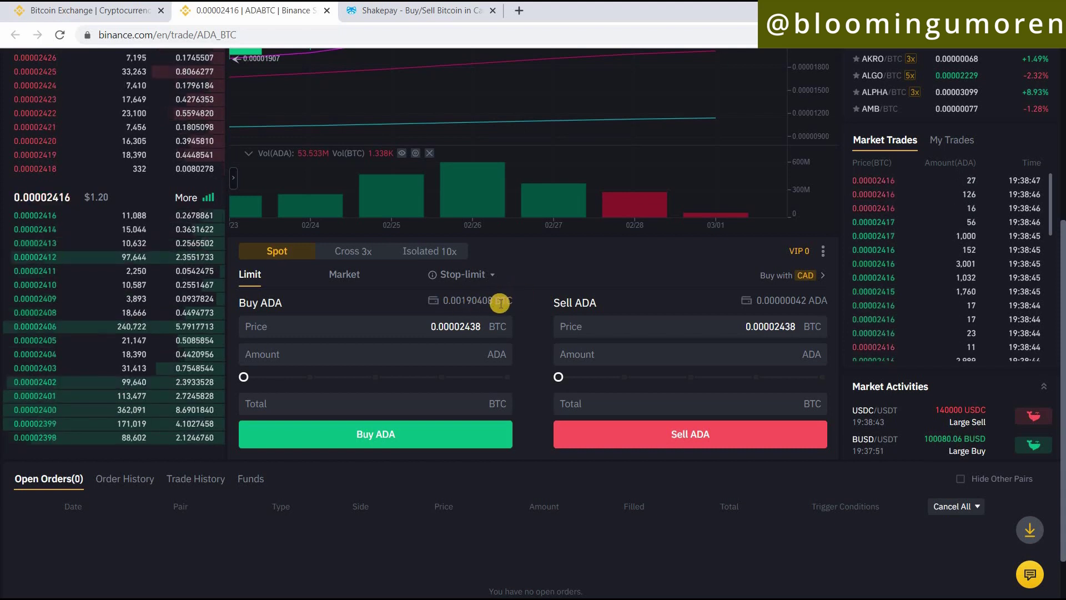
left_click(350, 332)
left_click_drag(255, 376, 333, 381)
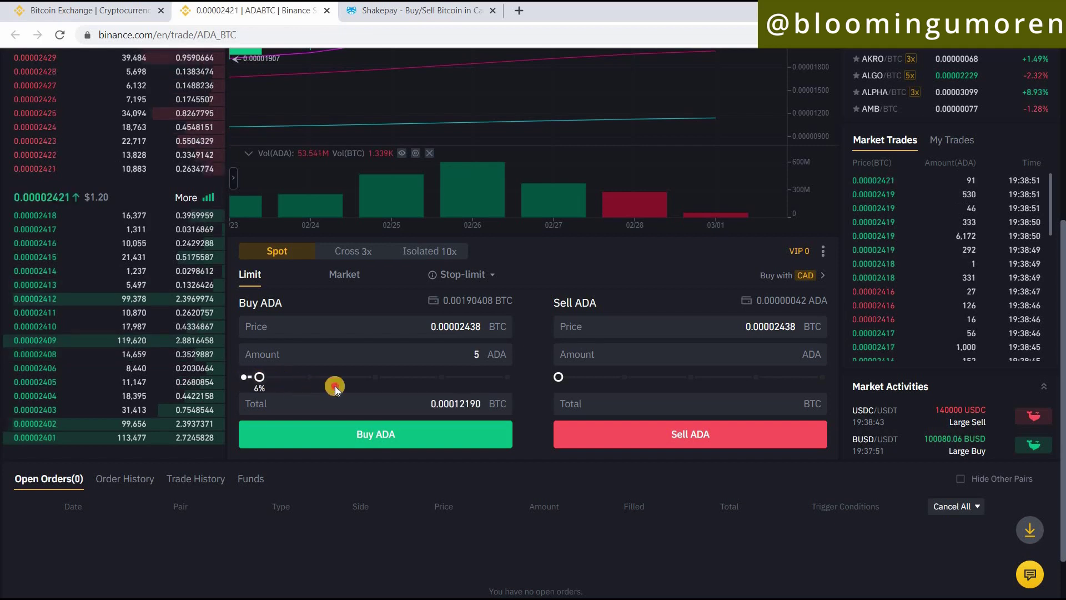
left_click_drag(454, 404, 527, 275)
left_click(475, 300)
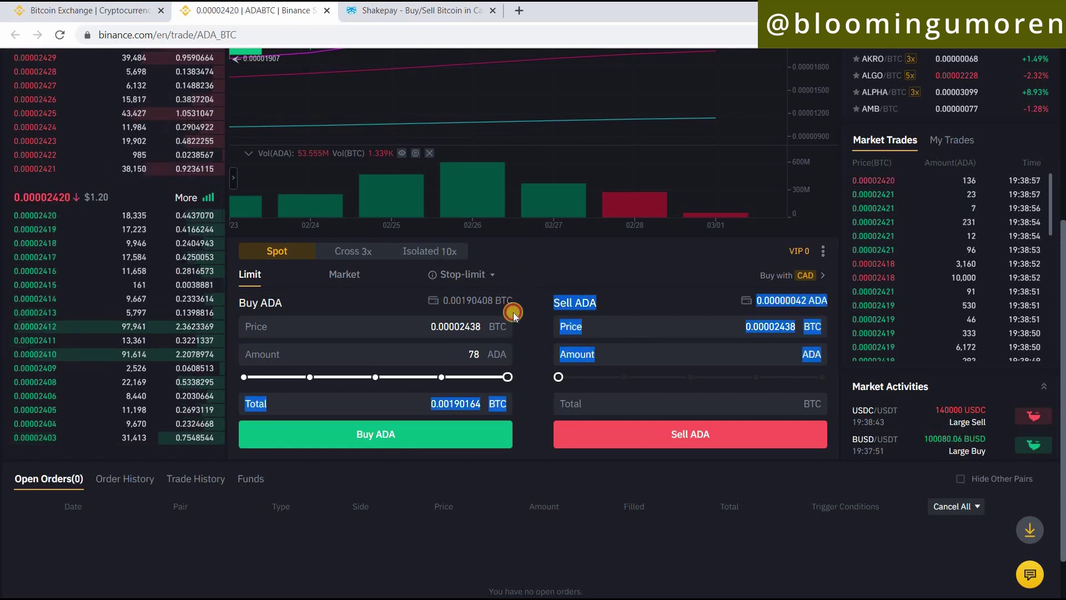
left_click(506, 380)
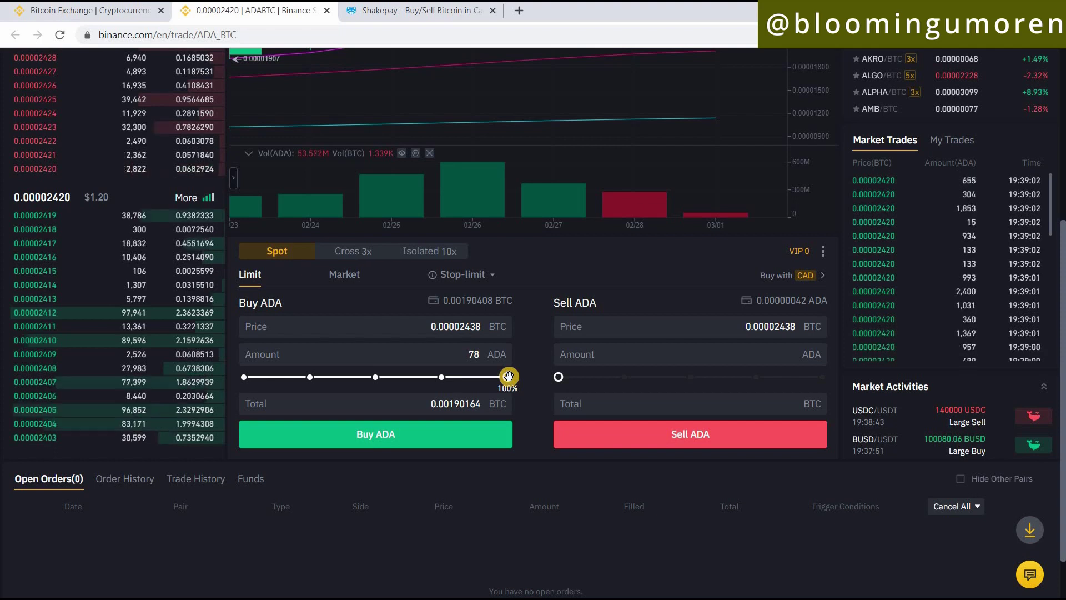
left_click(486, 358)
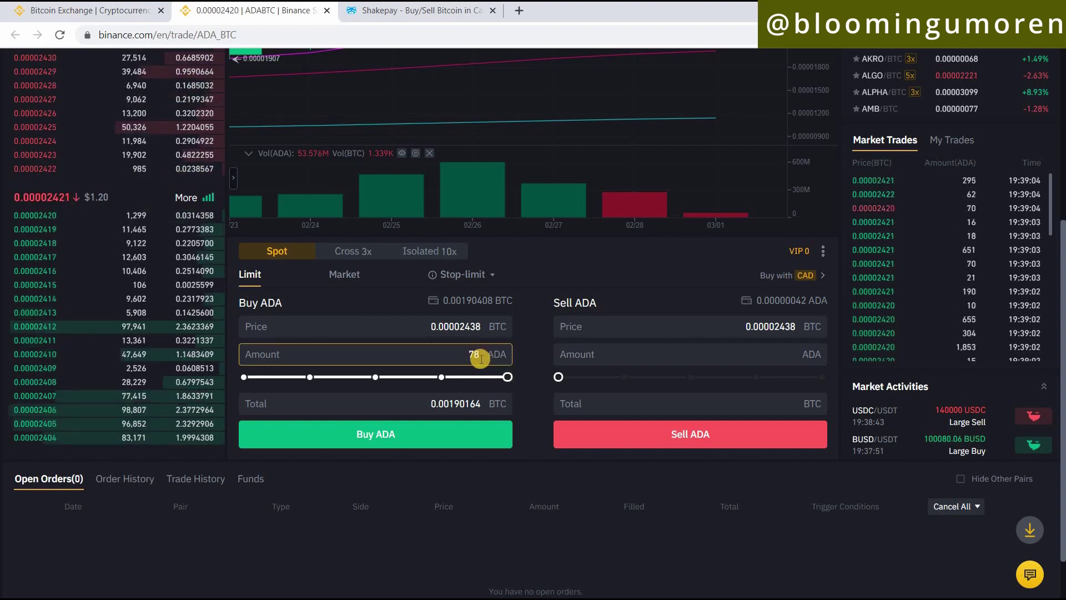
left_click(505, 376)
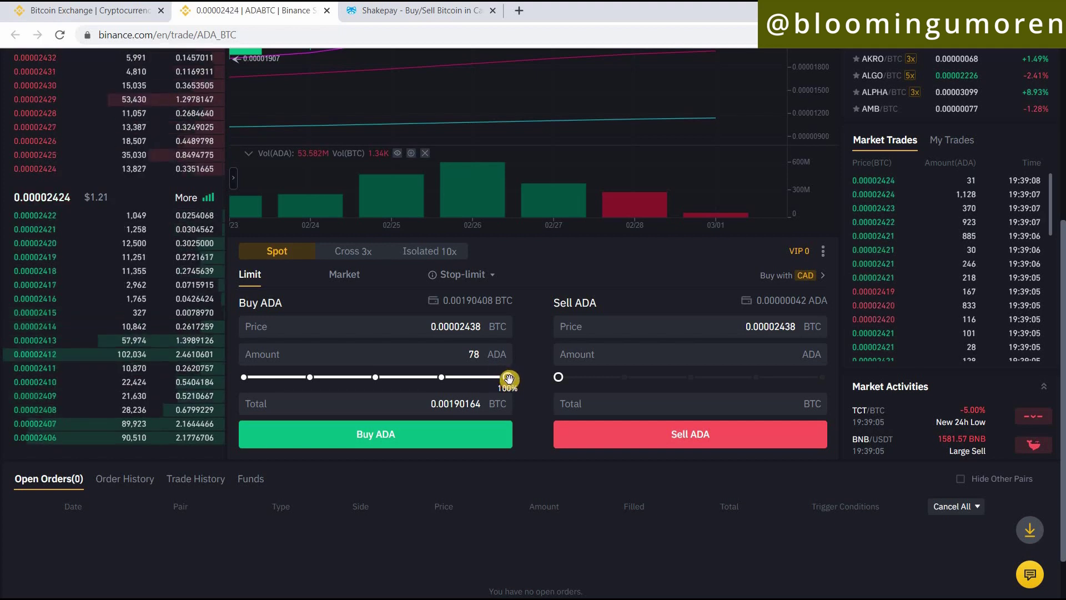
Step: Lower the ADA buy amount to 53%, 41 ADA, and return it to 100%, 78 ADA
left_click_drag(507, 377, 379, 378)
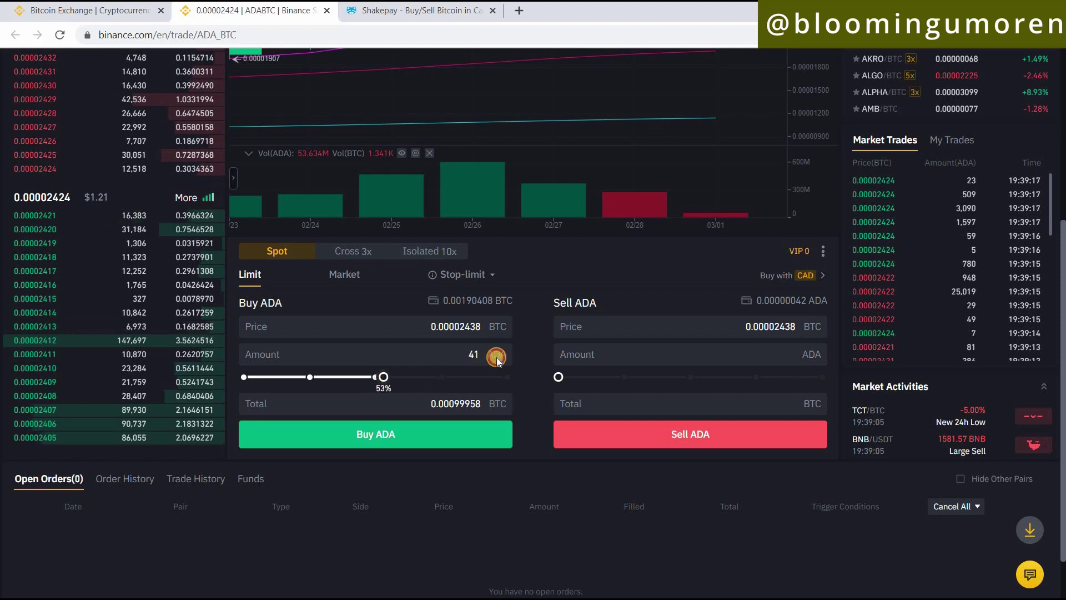
left_click_drag(433, 377, 521, 379)
left_click(519, 380)
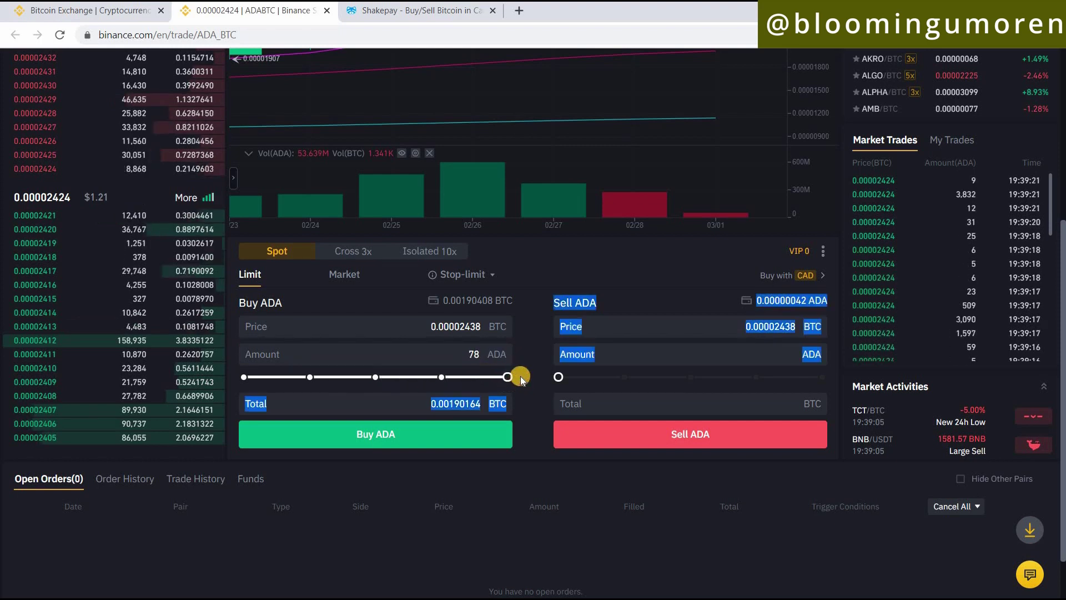
left_click(523, 377)
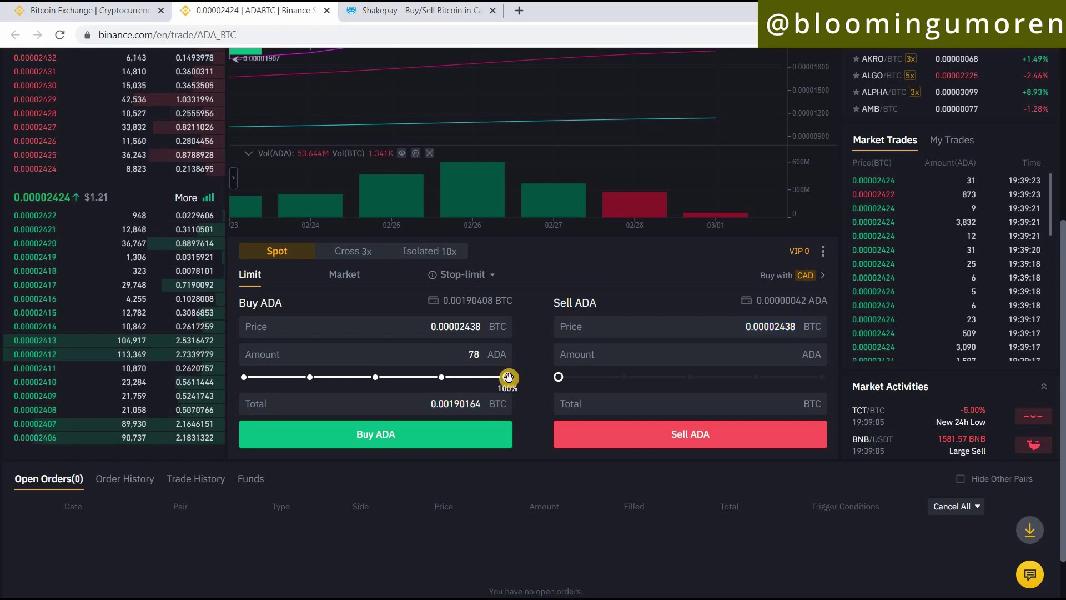
left_click_drag(515, 382, 522, 378)
left_click(513, 378)
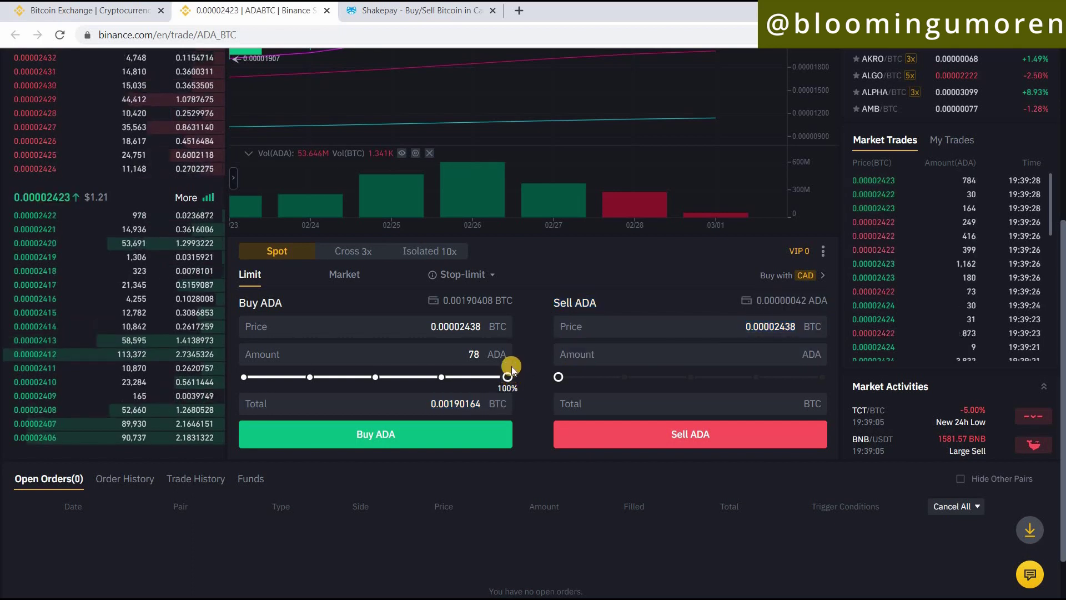
Step: Place the spot limit order to buy 78 ADA at 0.00002438 BTC
left_click(488, 358)
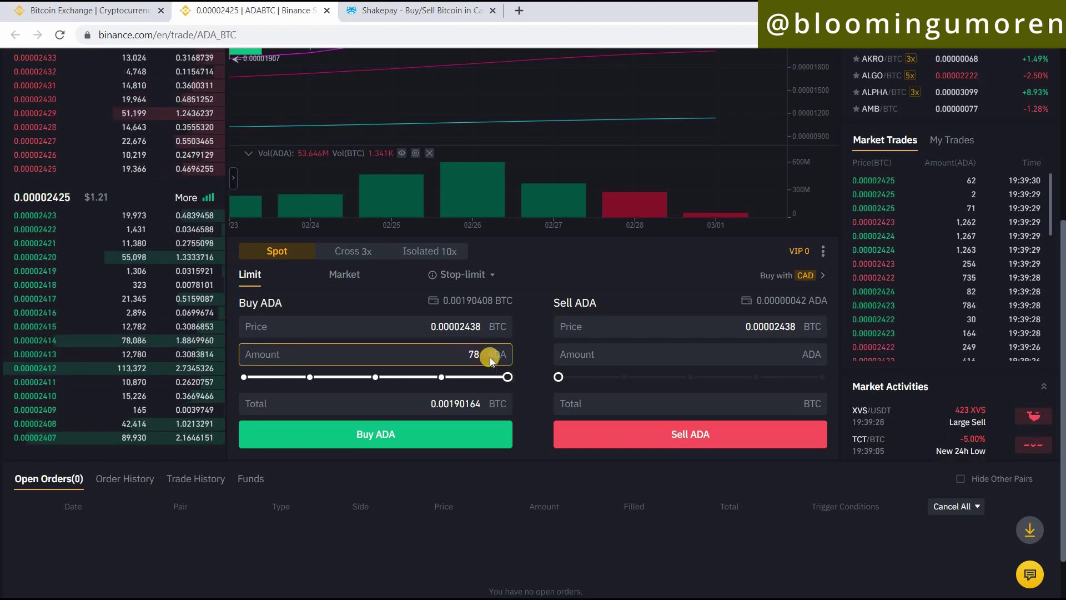
left_click(389, 441)
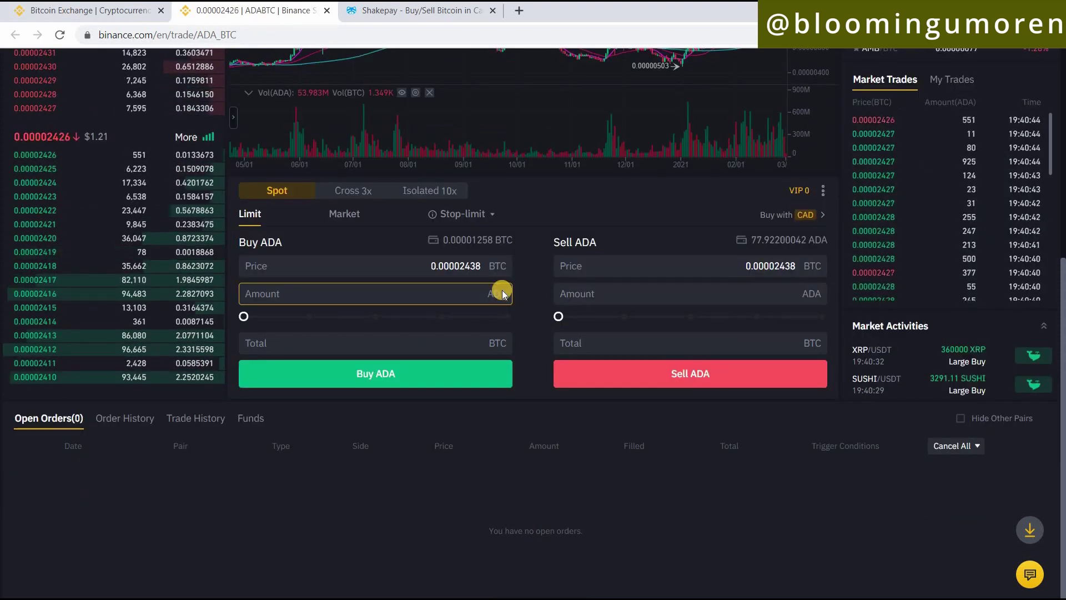
Step: Open the Fiat and Spot wallet from the ADA/BTC trading page to view the coin balances
left_click(502, 289)
scroll(502, 290, "up", 6)
mouse_move(727, 71)
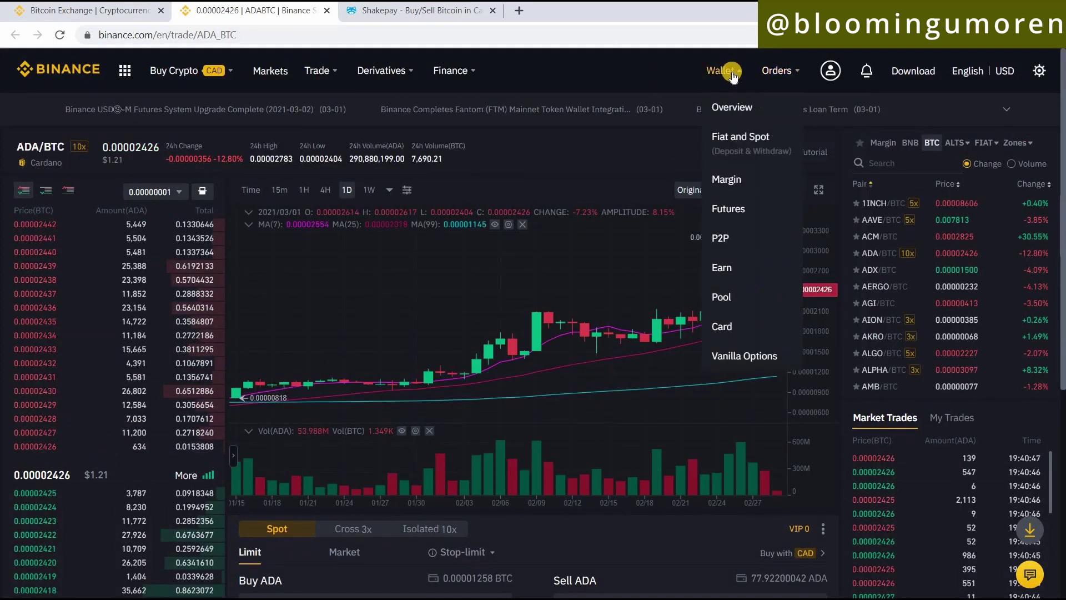
left_click(734, 146)
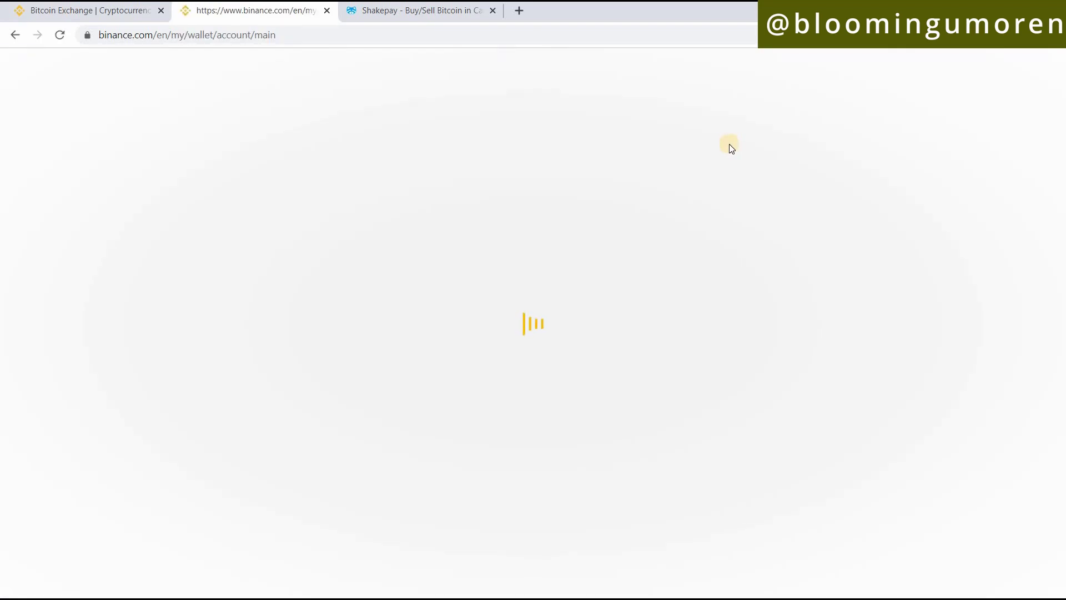